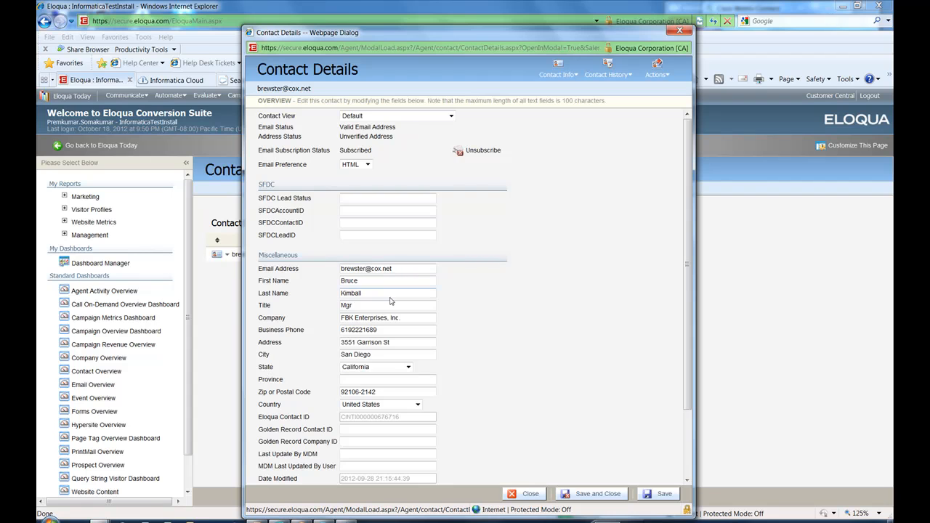
# Review the contact's details in Eloqua, close the record, and search Salesforce again for the same contact's full name.
pyautogui.moveTo(342, 356); pyautogui.dragTo(340, 355)
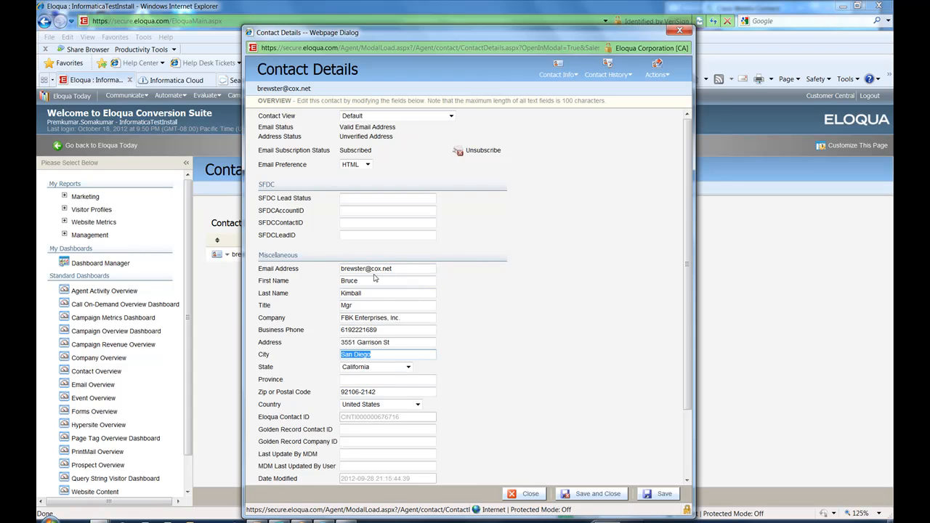
pyautogui.click(679, 31)
pyautogui.click(258, 80)
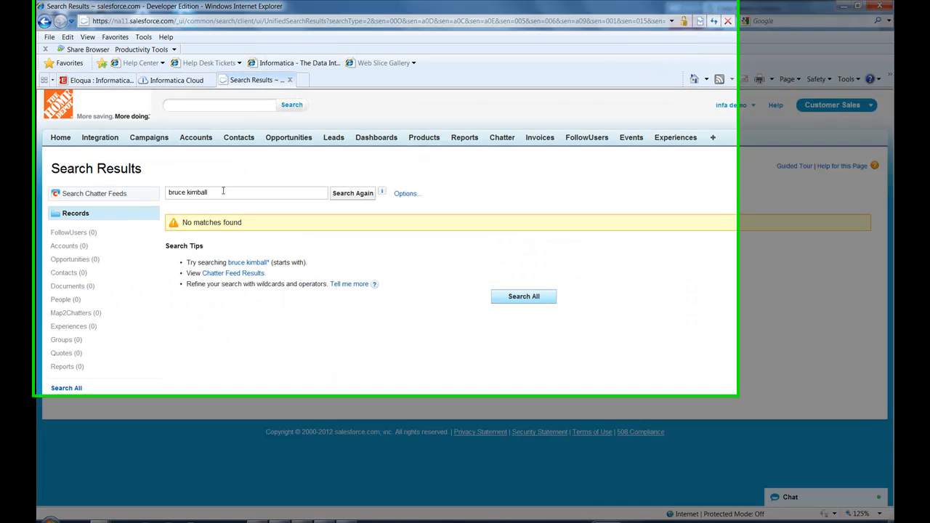
pyautogui.tripleClick(232, 193)
pyautogui.click(358, 194)
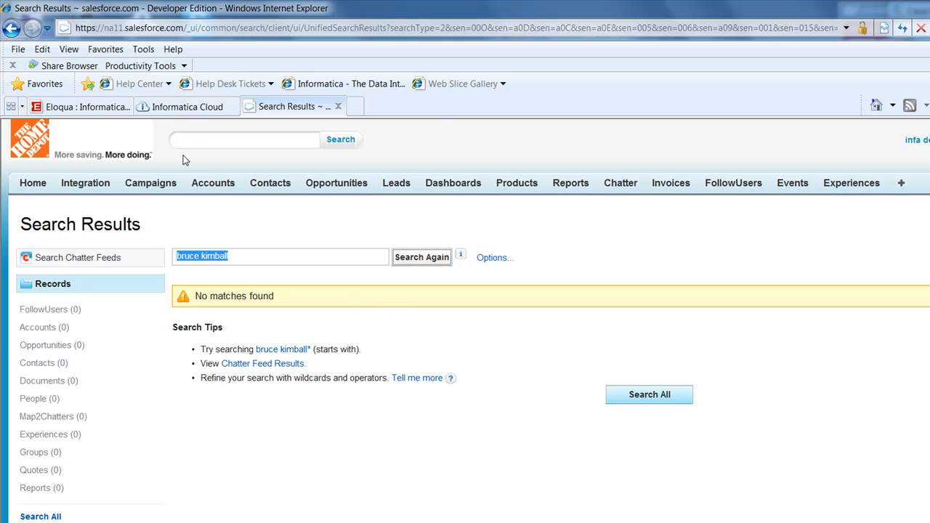
# Switch to Informatica Cloud and start a new Data Synchronization task, passing over the Secure Agent download.
pyautogui.click(184, 107)
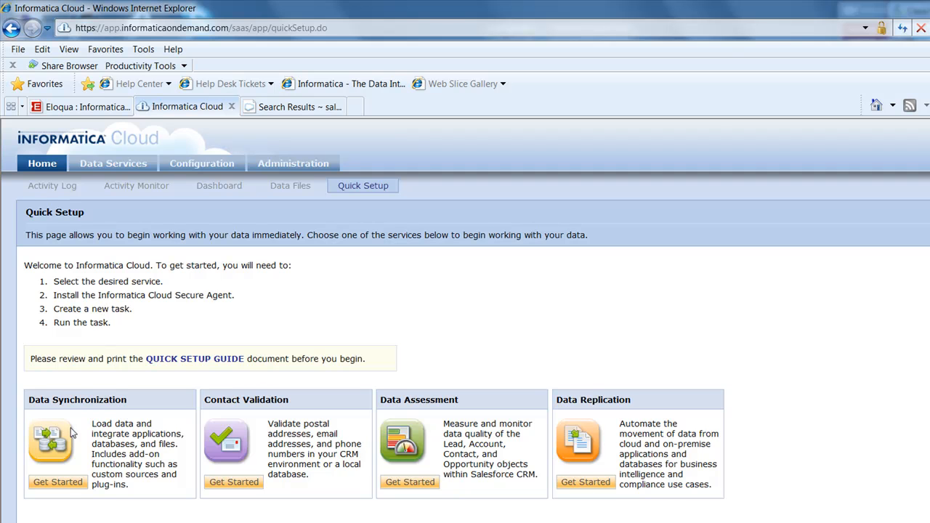
pyautogui.click(65, 482)
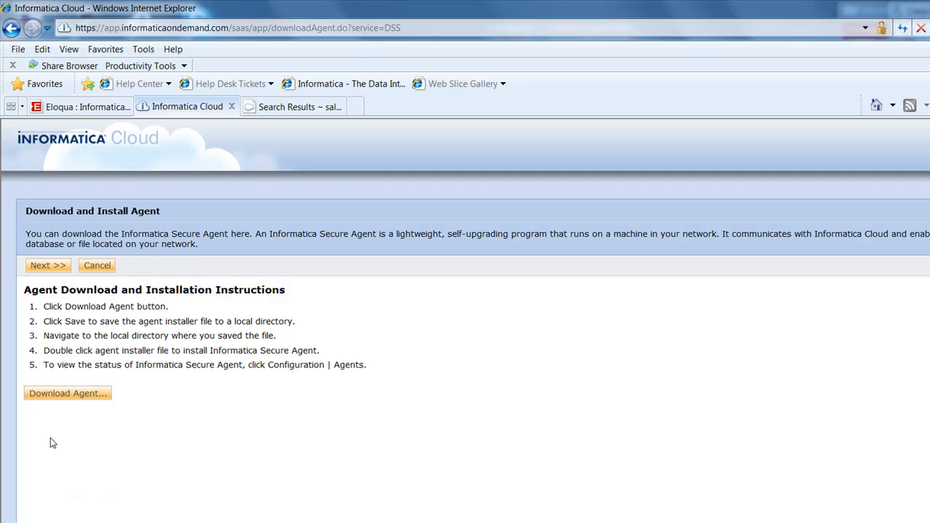
pyautogui.click(51, 265)
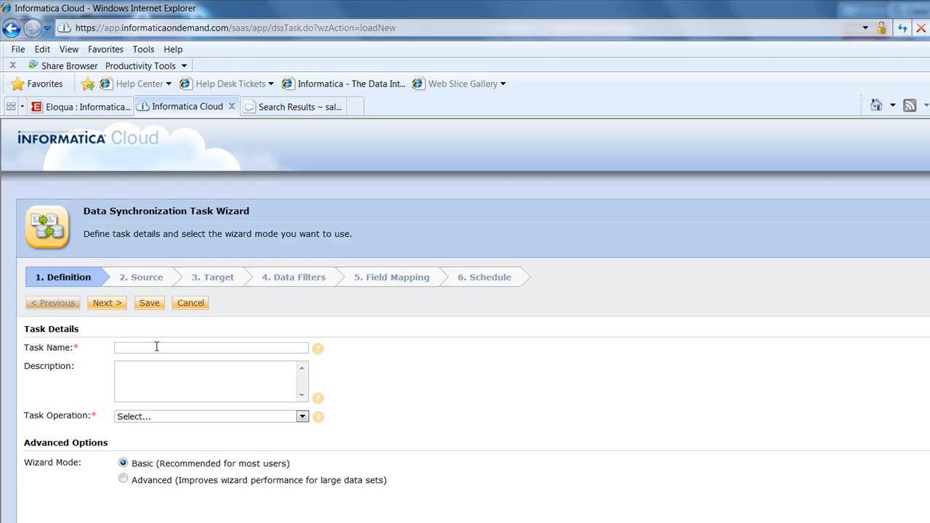
# Name the task "eloqua contact to SF contact" and set its operation to Upsert (Update or Insert).
pyautogui.write('eloqua co')
pyautogui.write('ntact to SF contact')
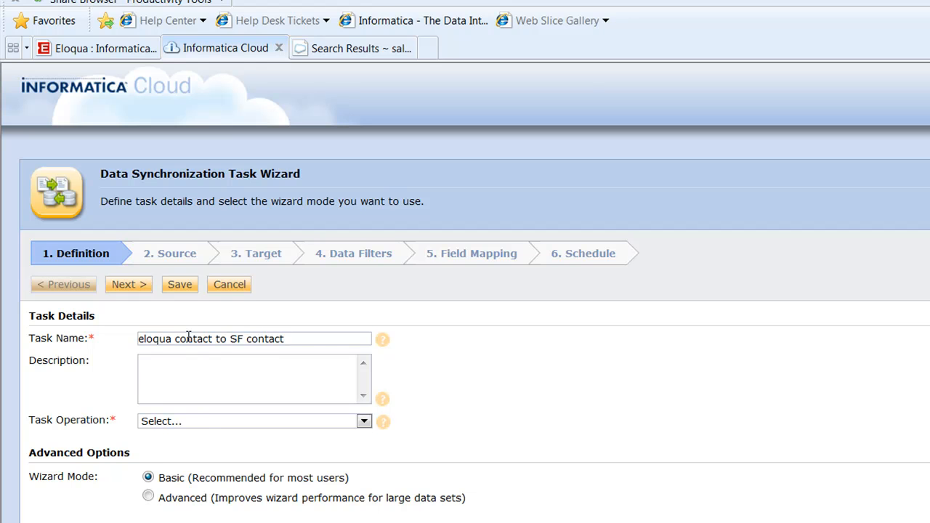
pyautogui.click(201, 423)
pyautogui.click(201, 470)
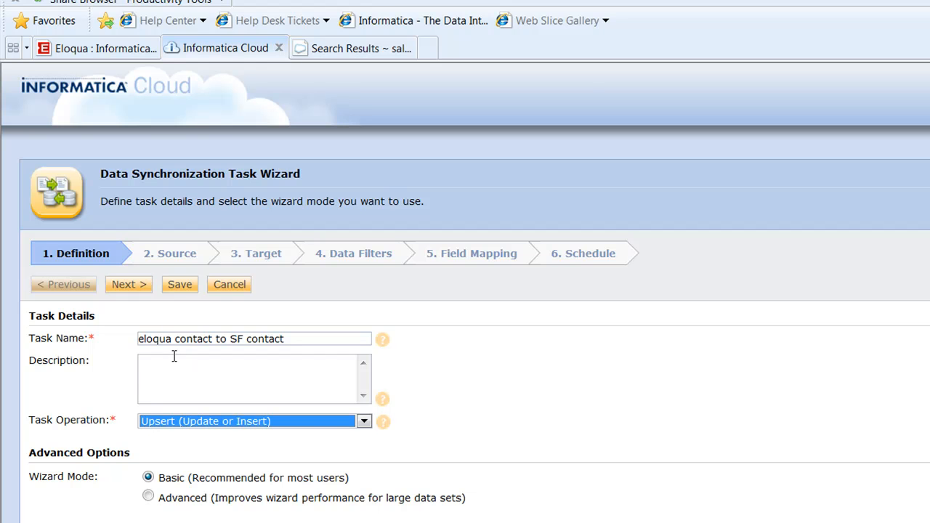
# Set the task's source to the Eloqua Connector connection with Contact as the single source object.
pyautogui.click(172, 252)
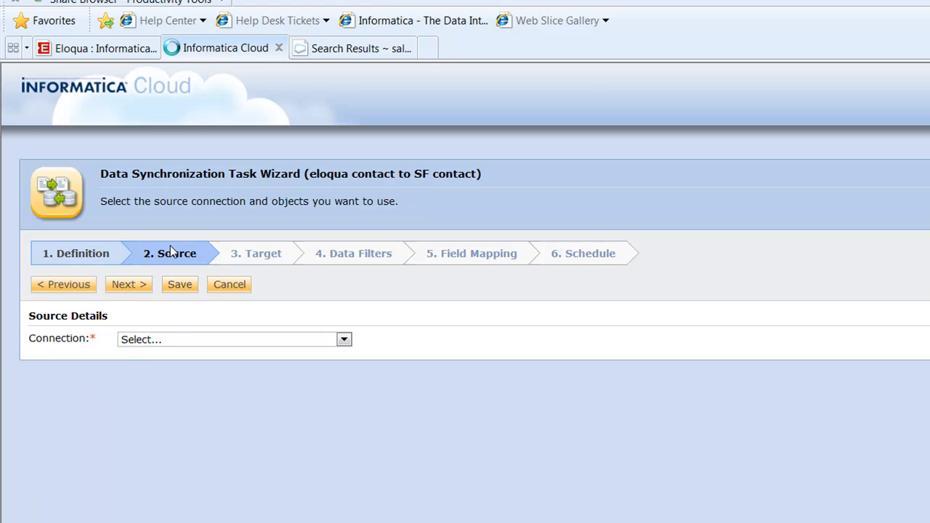
pyautogui.click(200, 342)
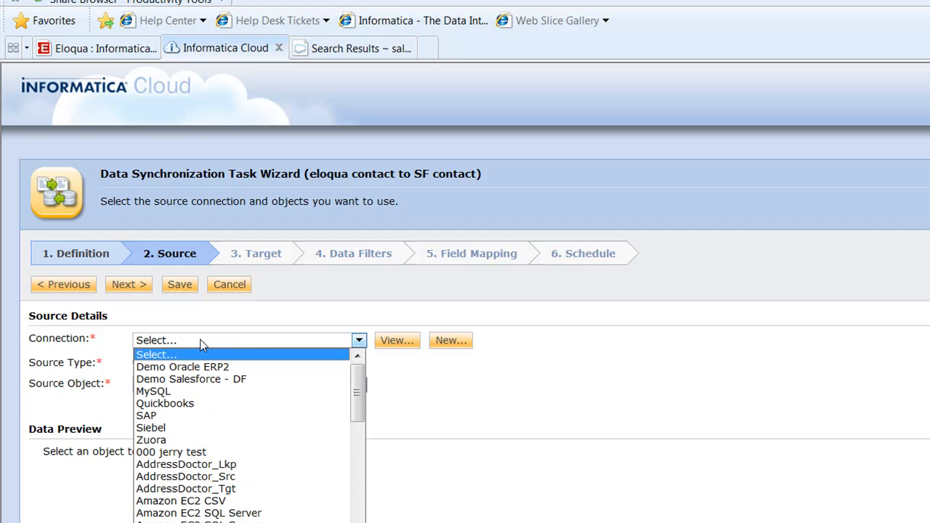
pyautogui.moveTo(358, 407); pyautogui.dragTo(357, 501)
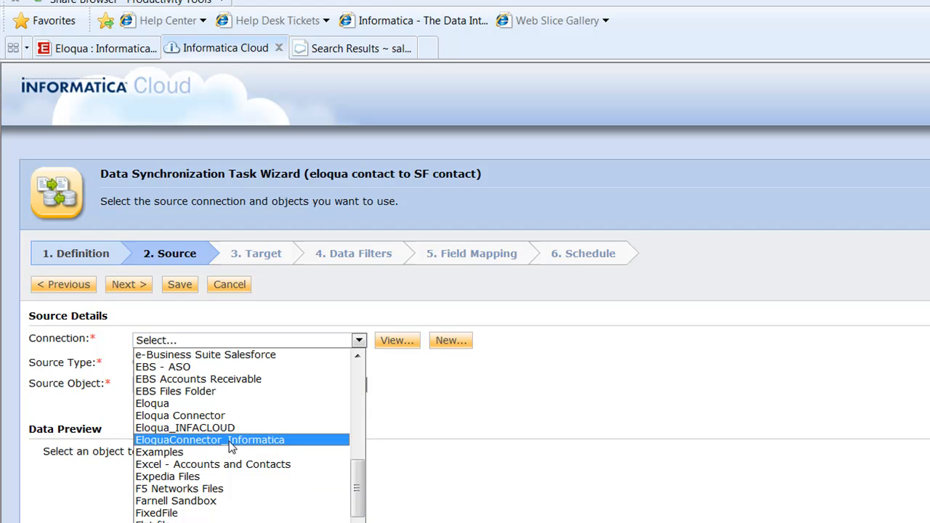
pyautogui.click(218, 415)
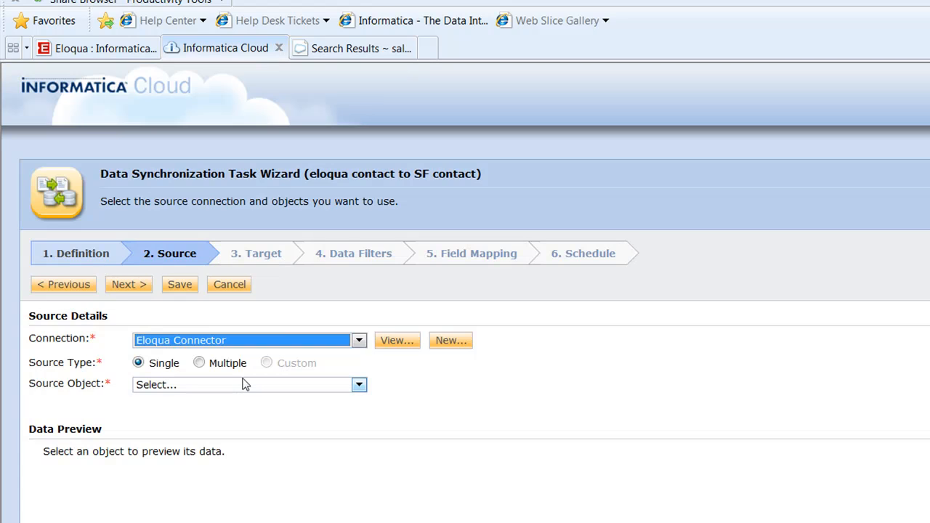
pyautogui.click(242, 385)
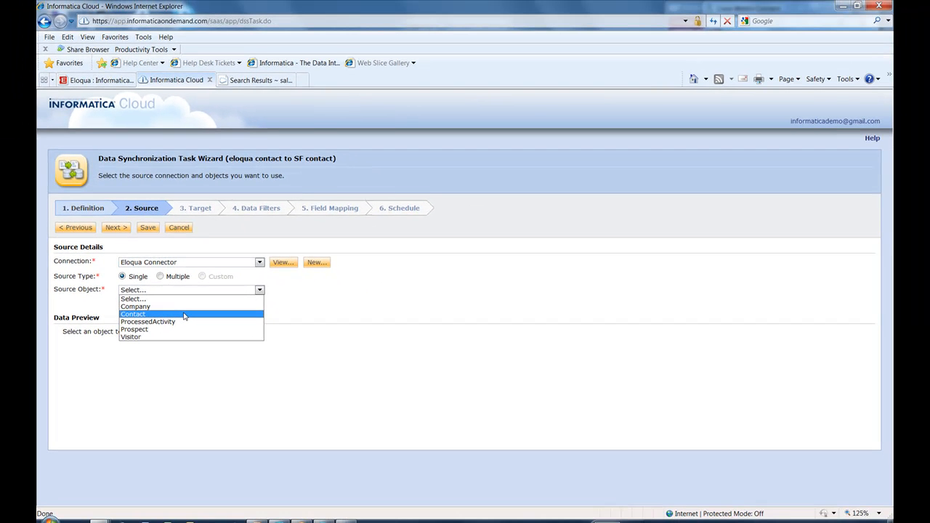
pyautogui.click(185, 313)
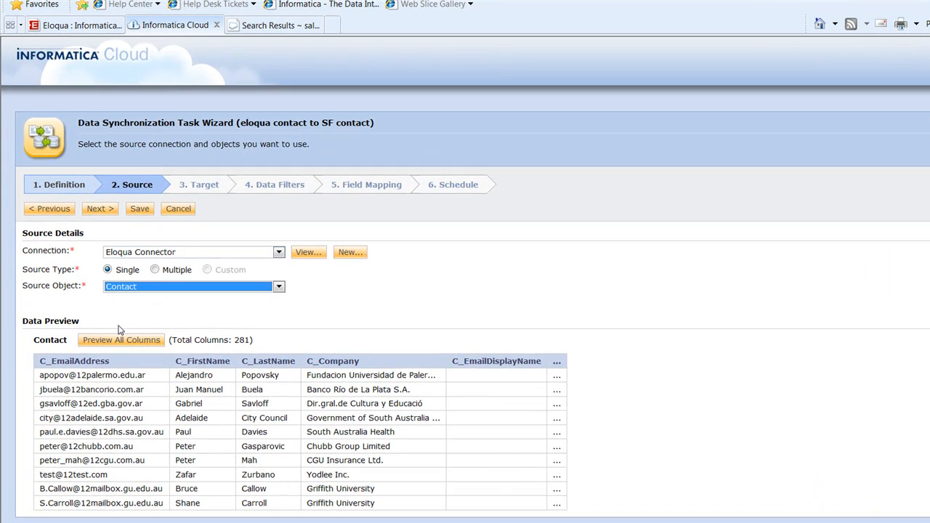
# Inspect the Eloqua Connector connection's properties in view and edit mode, leaving without making changes.
pyautogui.click(307, 253)
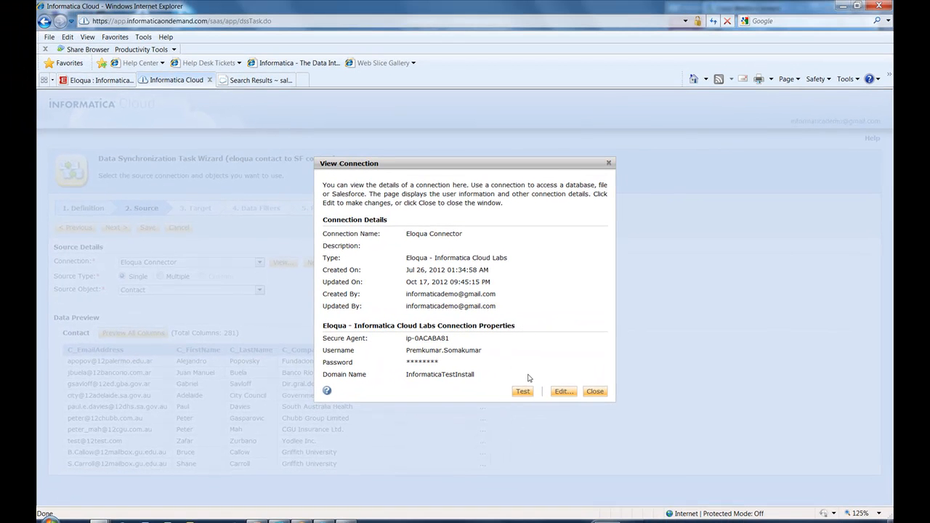
pyautogui.click(561, 392)
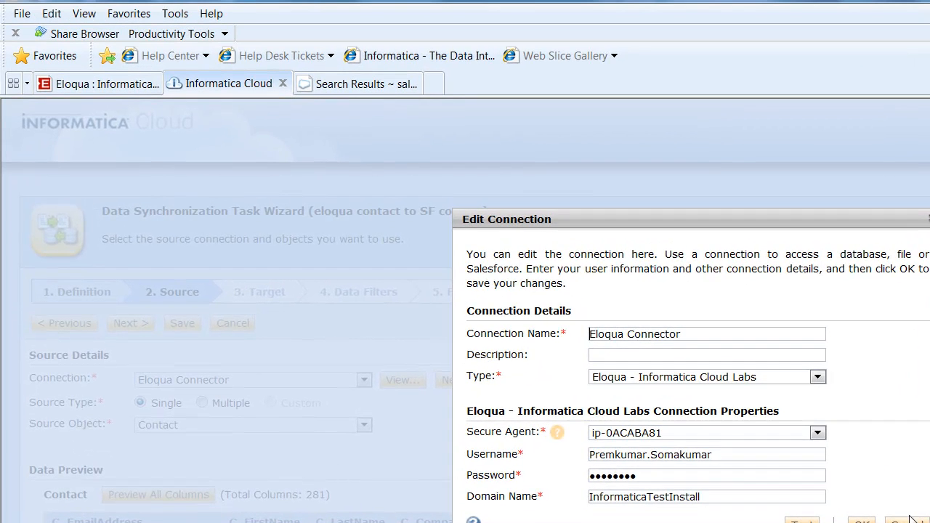
pyautogui.click(887, 517)
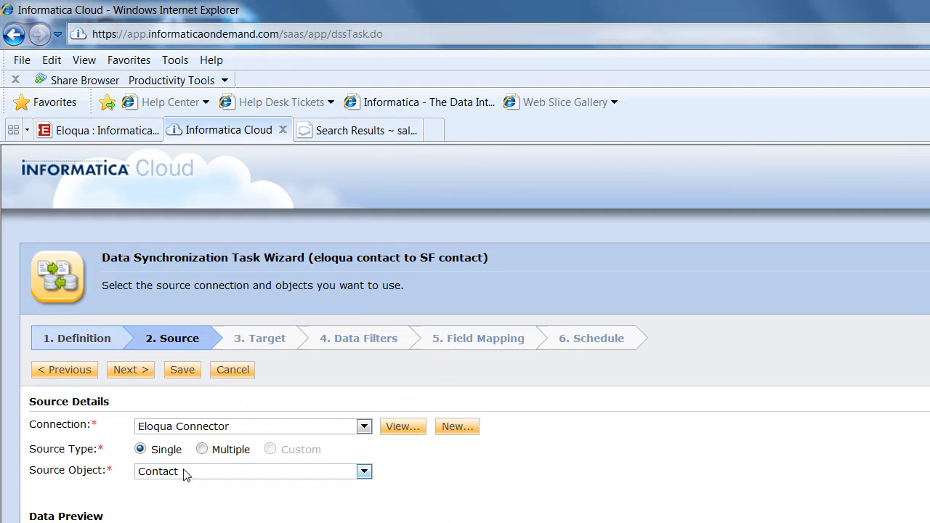
# Set the task's target to Salesforce Connection2 with Contact as the target object.
pyautogui.click(270, 341)
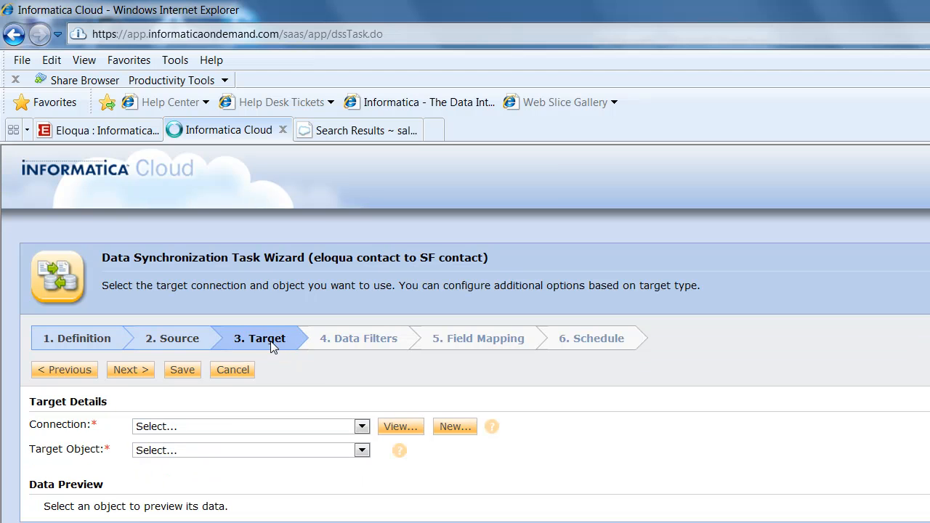
pyautogui.click(279, 425)
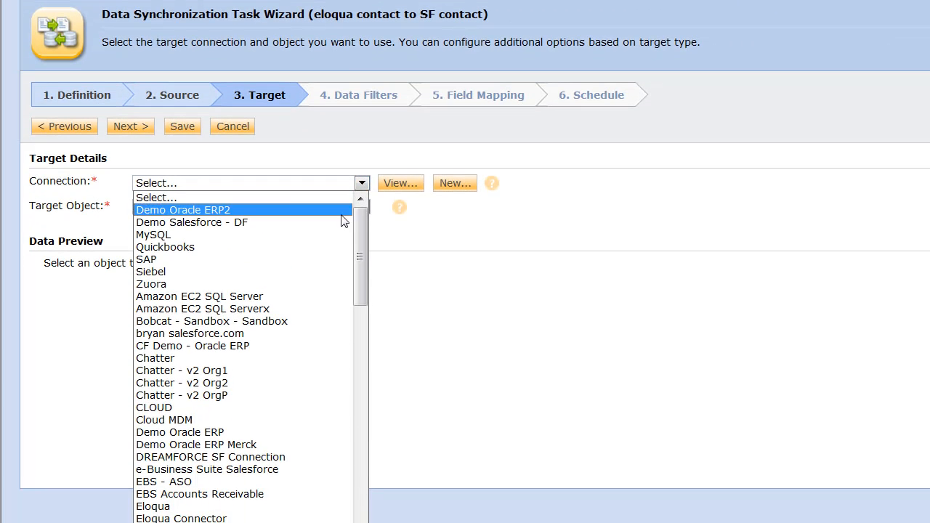
pyautogui.moveTo(357, 235); pyautogui.dragTo(357, 395)
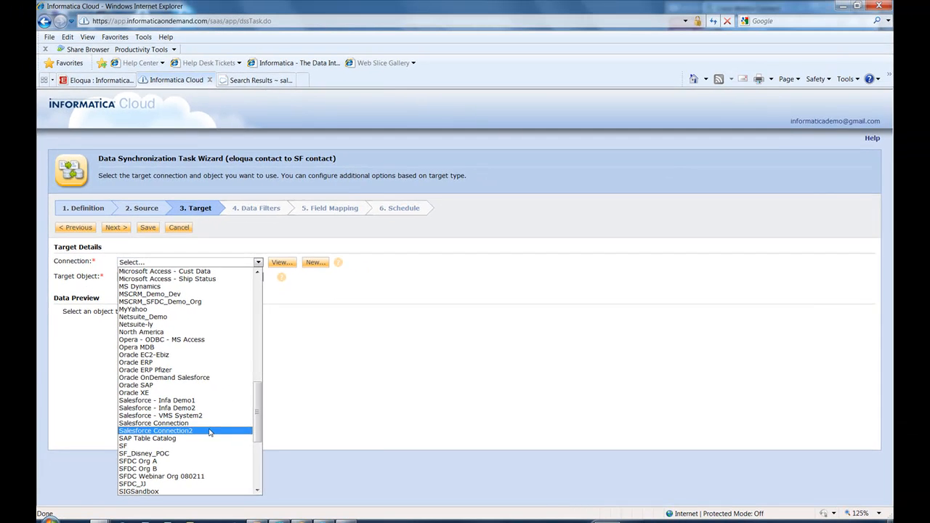
pyautogui.click(218, 456)
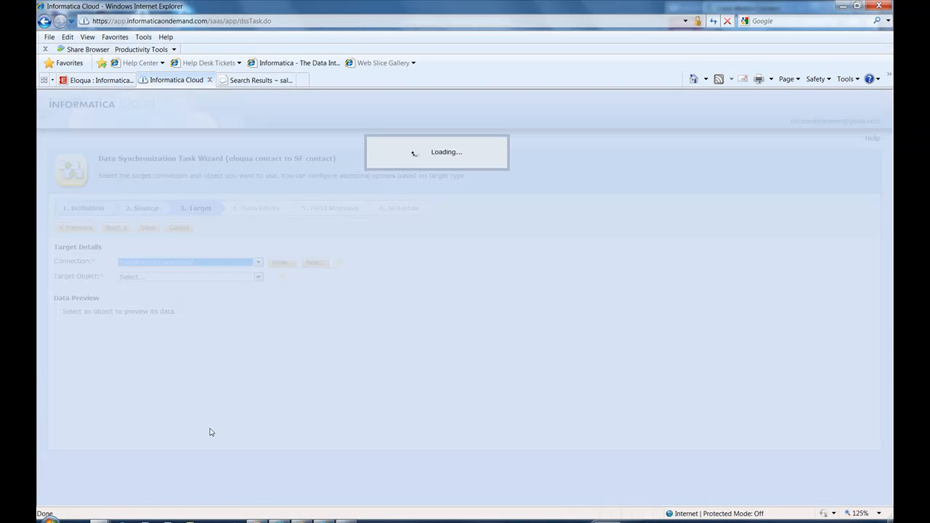
pyautogui.click(258, 277)
pyautogui.moveTo(257, 299); pyautogui.dragTo(255, 351)
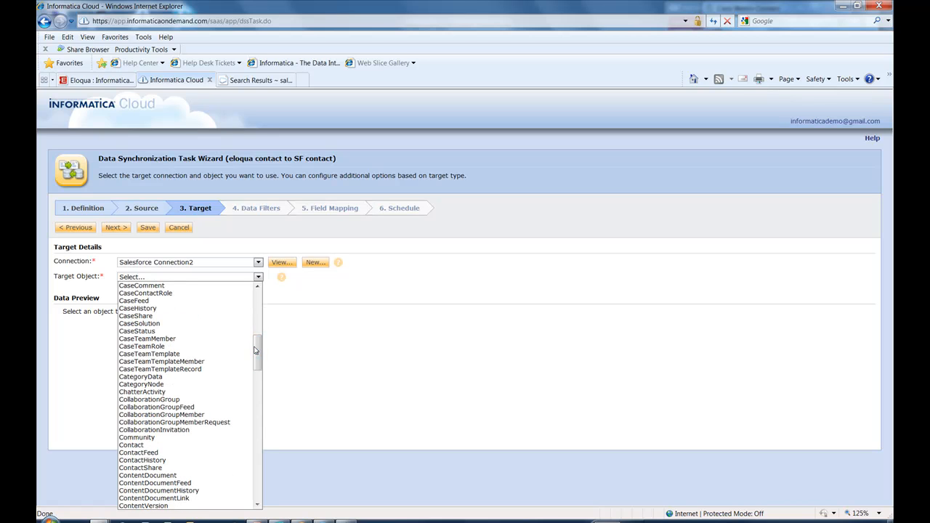
pyautogui.click(213, 444)
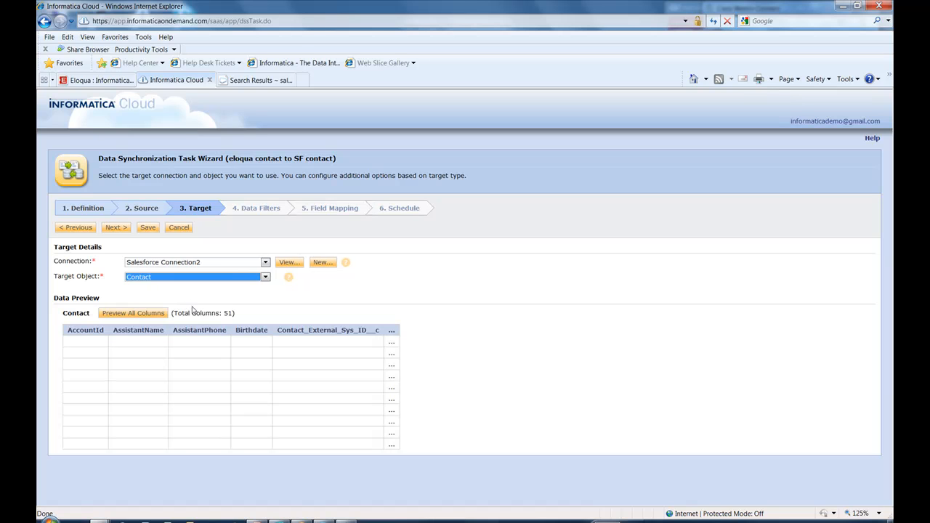
# Inspect the Salesforce Connection2 properties and look through the available target objects, keeping Contact selected.
pyautogui.click(289, 262)
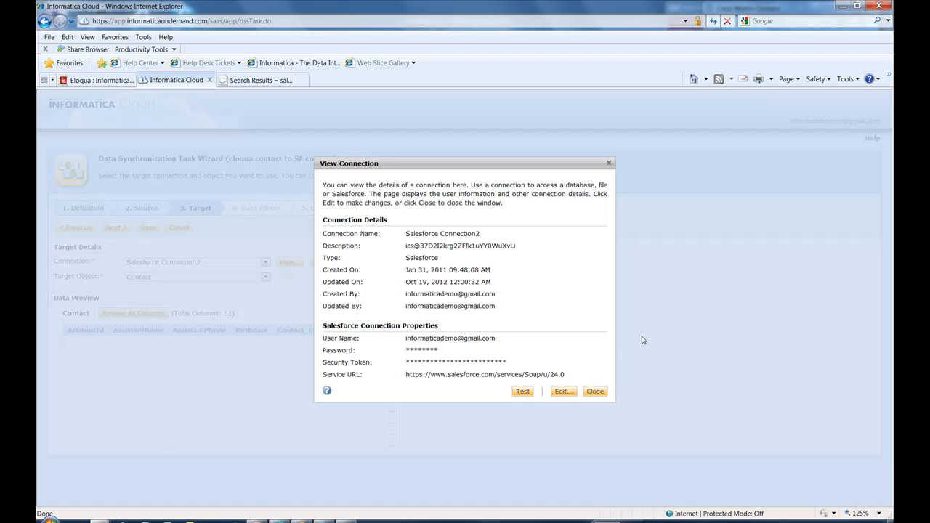
pyautogui.click(594, 391)
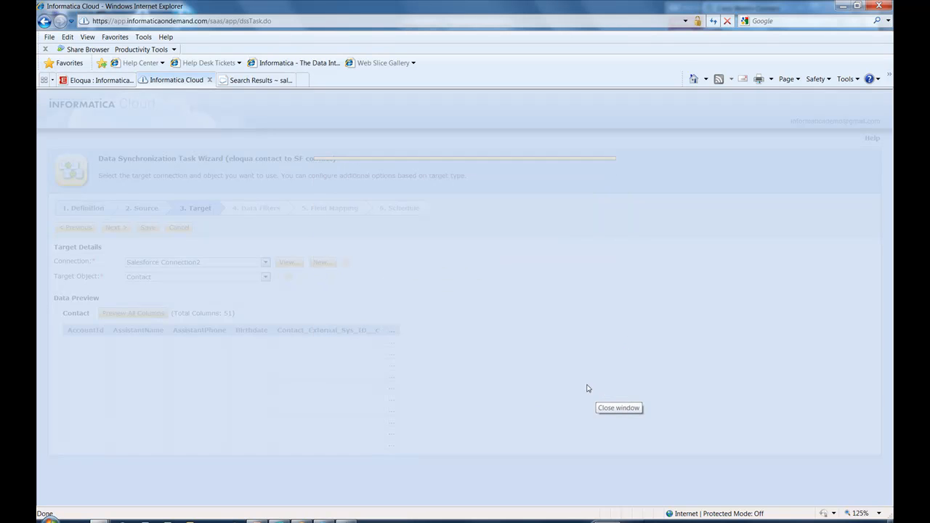
pyautogui.click(213, 277)
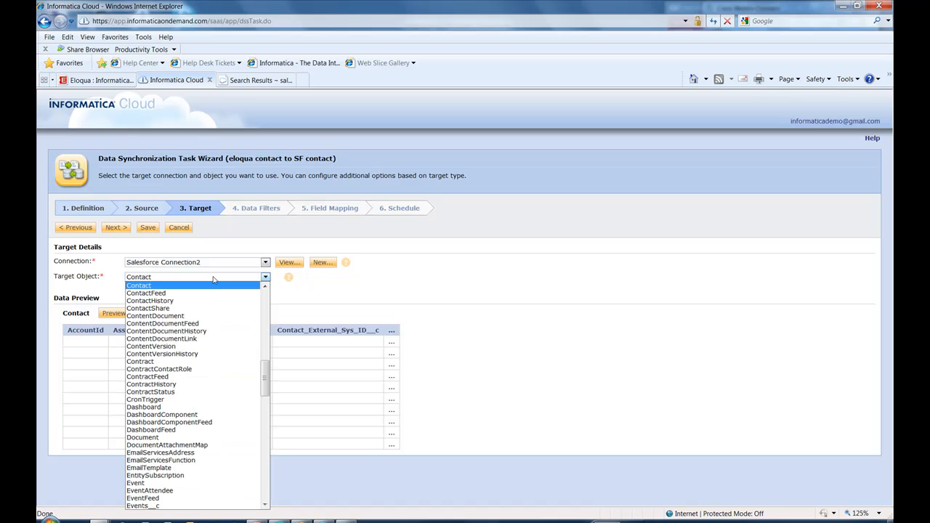
pyautogui.click(345, 301)
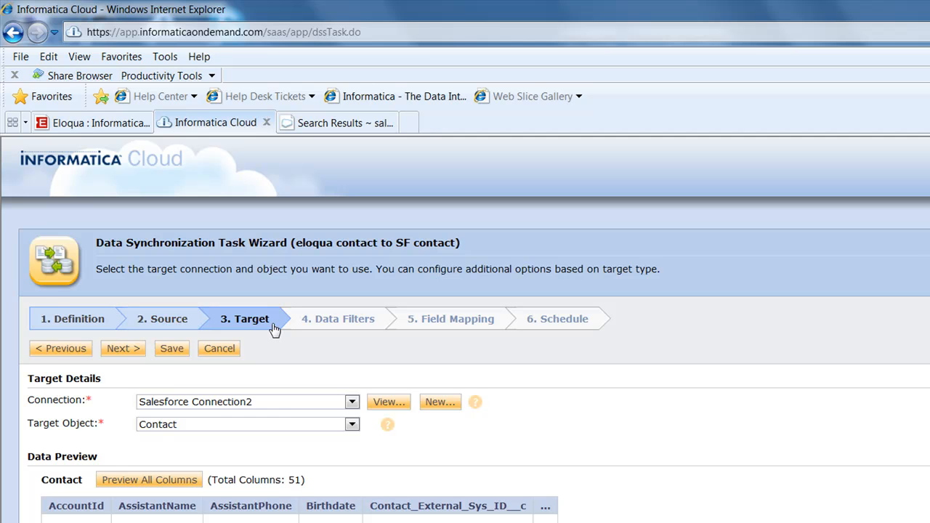
# Start a new data filter on the Contact source object, filtering by the C_EmailAddress field with the Equals operator.
pyautogui.click(343, 324)
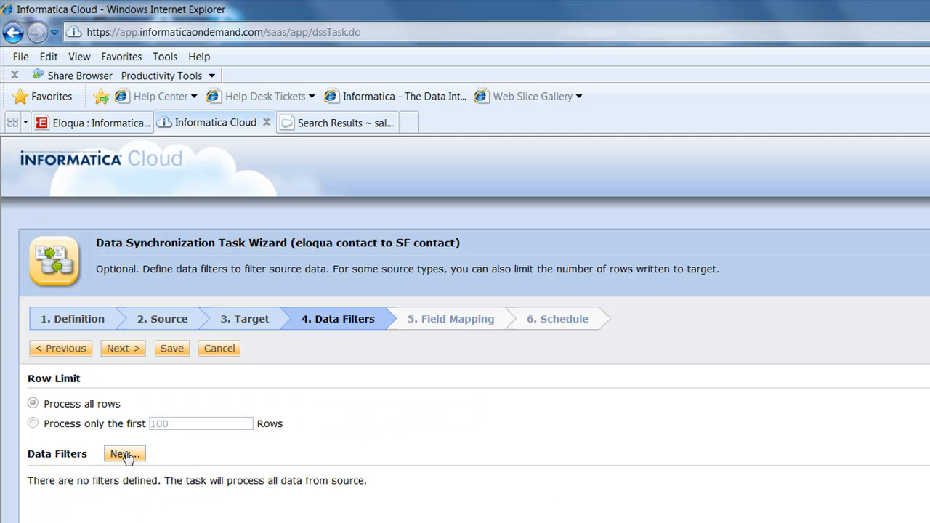
pyautogui.click(122, 455)
pyautogui.click(527, 325)
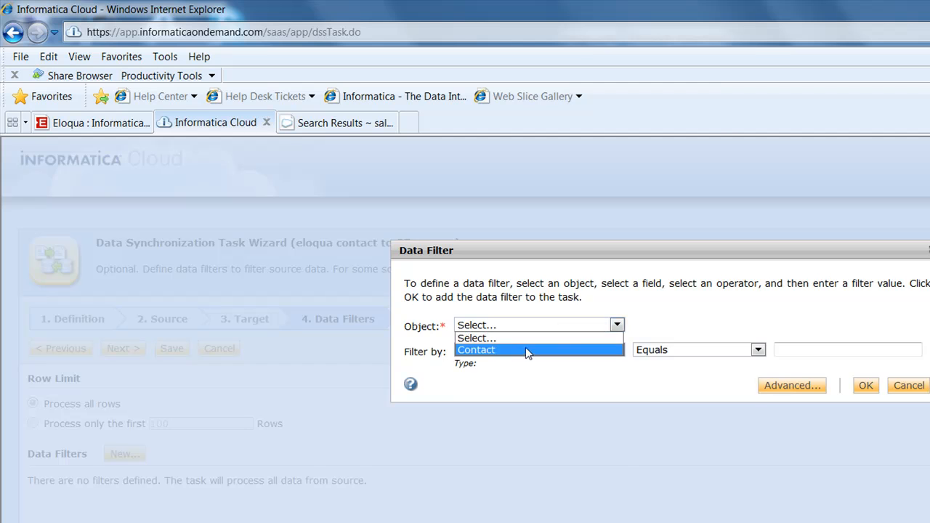
pyautogui.click(526, 346)
pyautogui.click(520, 351)
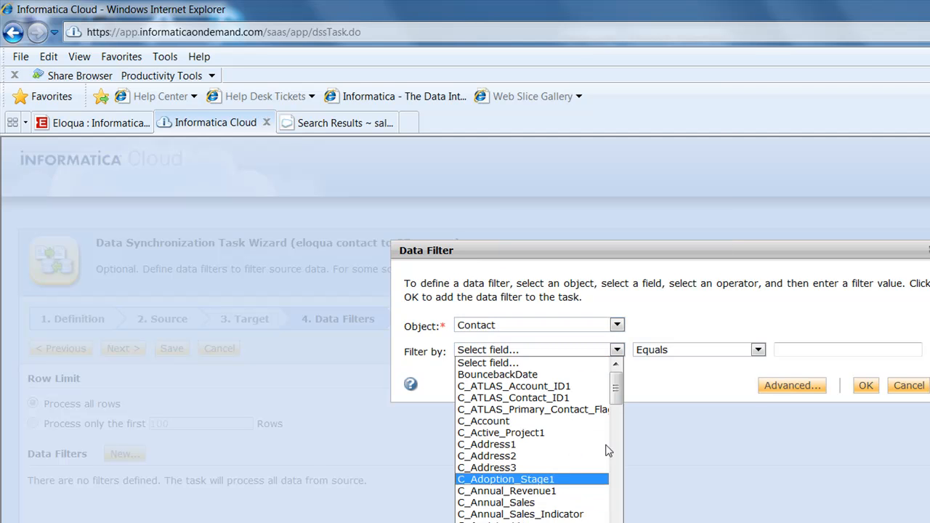
pyautogui.moveTo(616, 399); pyautogui.dragTo(614, 479)
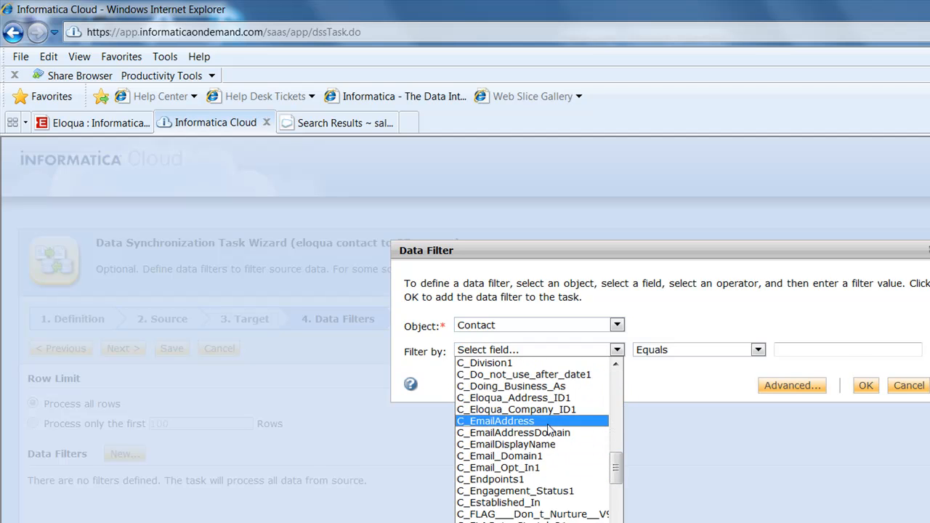
pyautogui.click(546, 421)
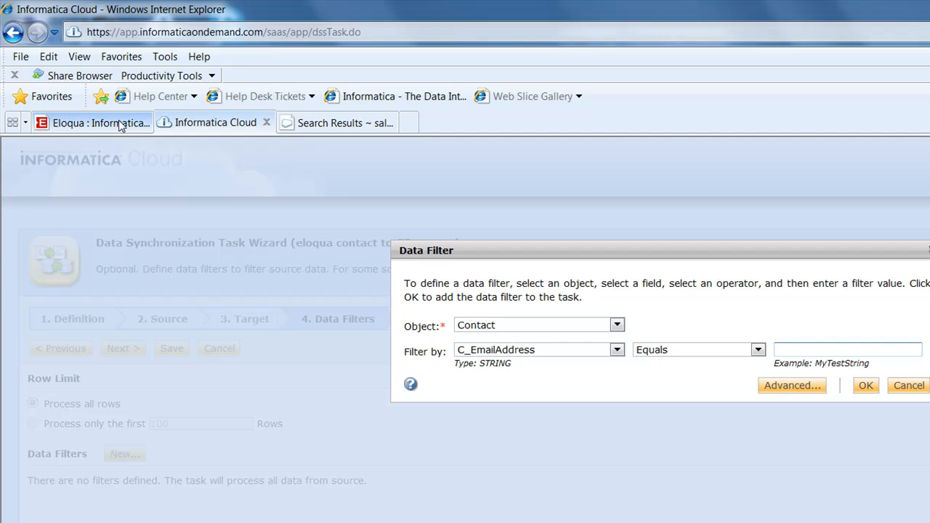
# Switch to Eloqua, copy the e-mail address from the found contact's details, and close the record.
pyautogui.click(119, 125)
pyautogui.click(468, 393)
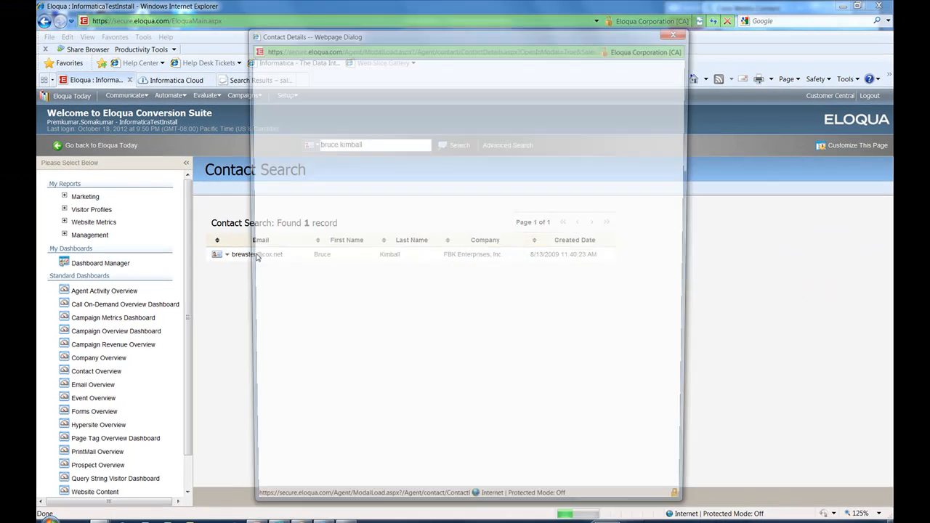
pyautogui.moveTo(397, 272); pyautogui.dragTo(308, 270)
pyautogui.hotkey('ctrl', 'c')
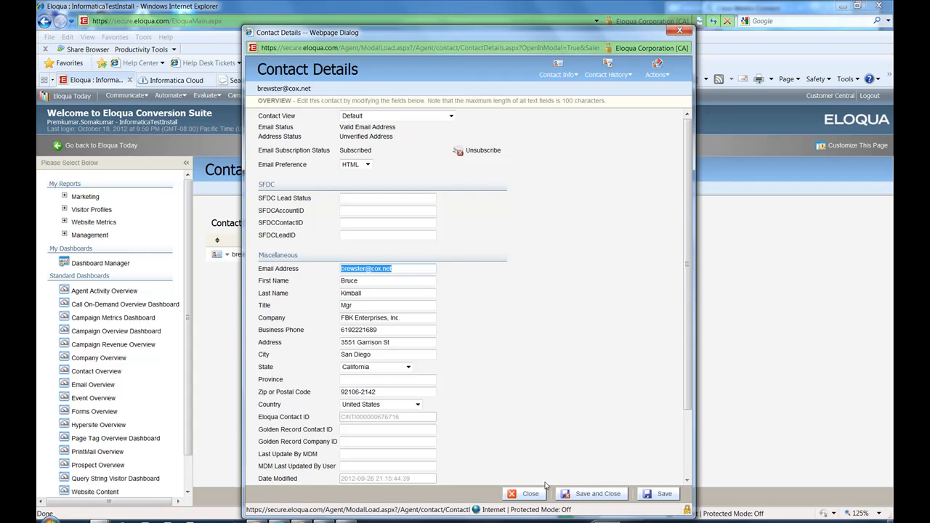
pyautogui.click(525, 493)
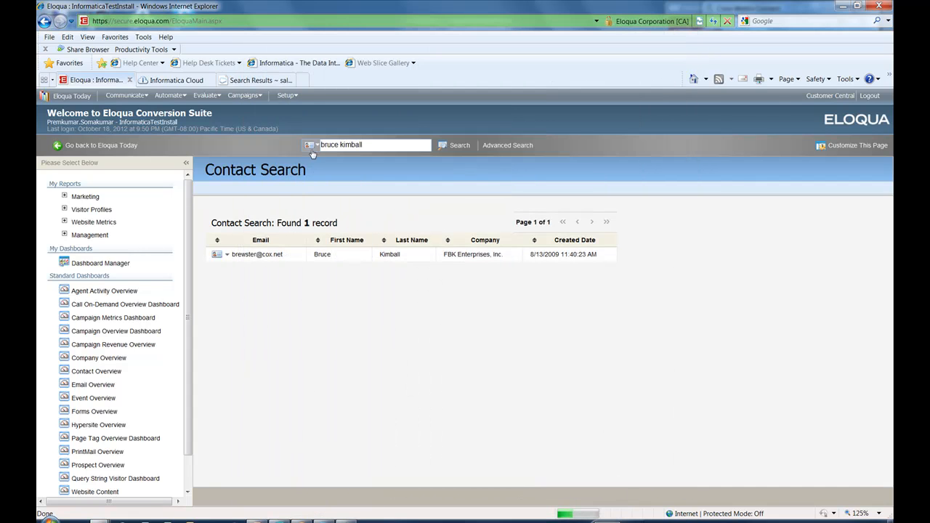
# Switch back to Informatica Cloud, paste the contact's e-mail address as the filter value, confirm the data filter, and continue to field mapping.
pyautogui.click(231, 80)
pyautogui.click(167, 82)
pyautogui.hotkey('ctrl', 'v')
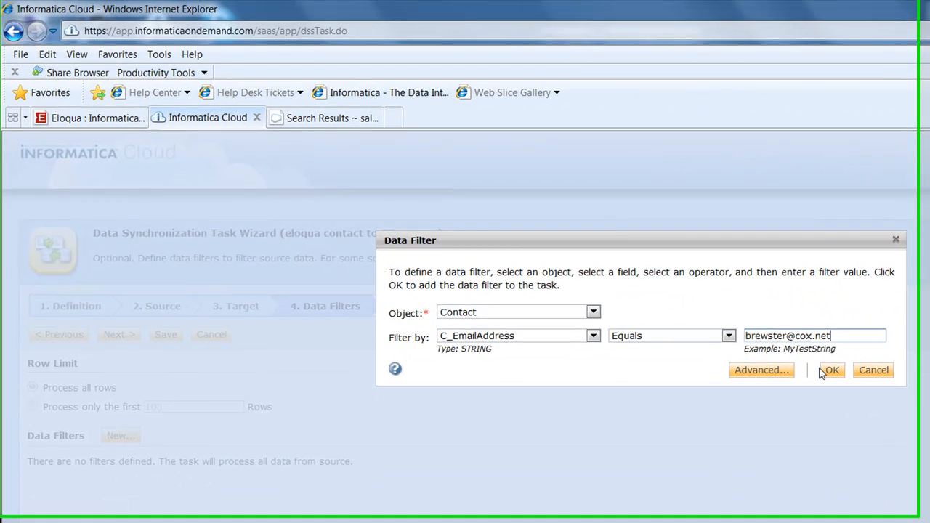
pyautogui.click(600, 252)
pyautogui.click(437, 316)
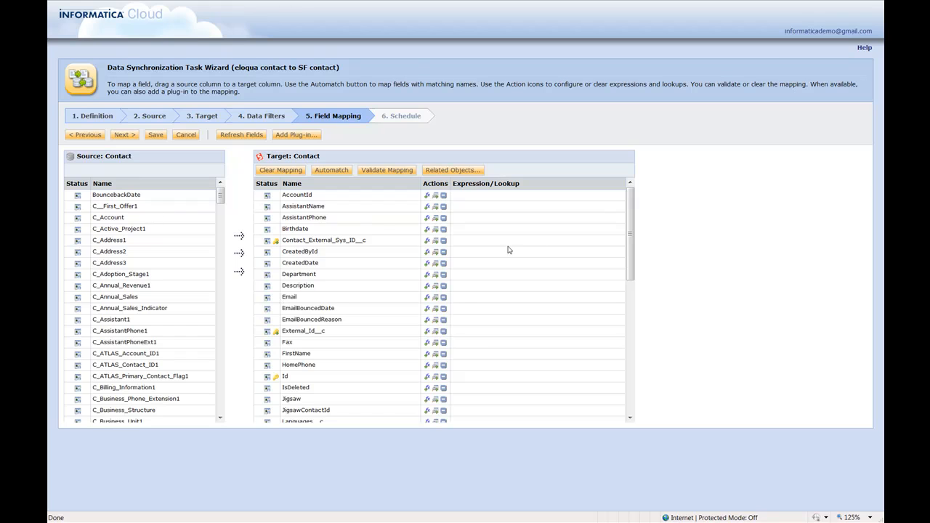
# Map the source fields C_Address1, C_Address2 and C_Address3 together to the target field MailingStreet.
pyautogui.moveTo(632, 240); pyautogui.dragTo(632, 343)
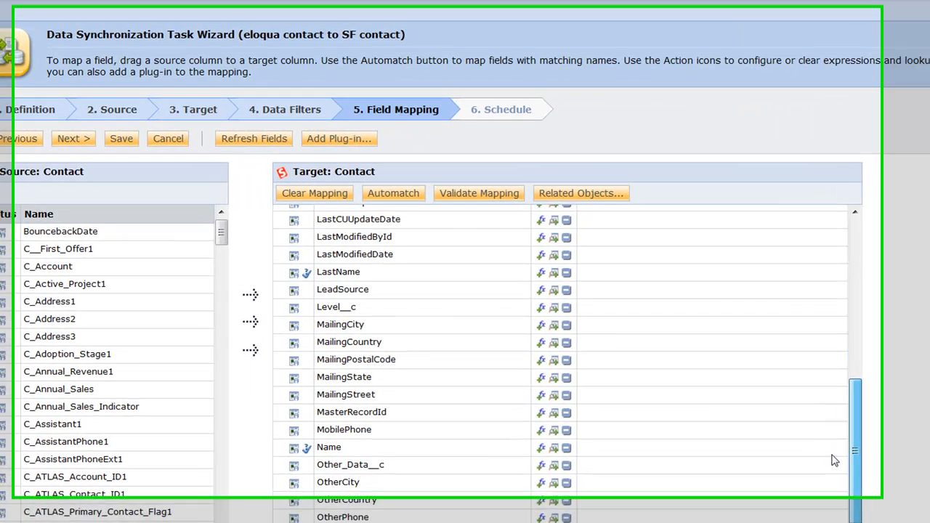
pyautogui.moveTo(87, 320); pyautogui.dragTo(401, 416)
pyautogui.moveTo(146, 334); pyautogui.dragTo(376, 415)
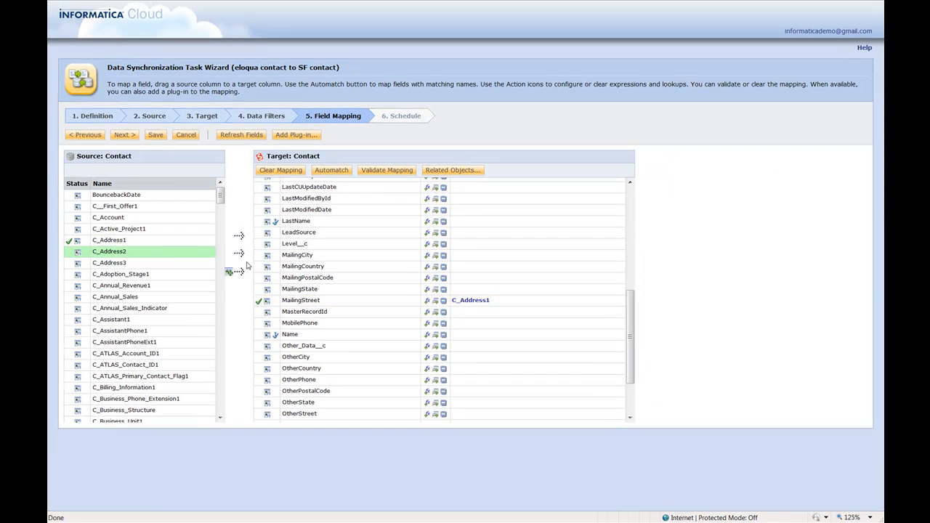
pyautogui.moveTo(313, 298); pyautogui.dragTo(314, 301)
pyautogui.moveTo(137, 266); pyautogui.dragTo(351, 303)
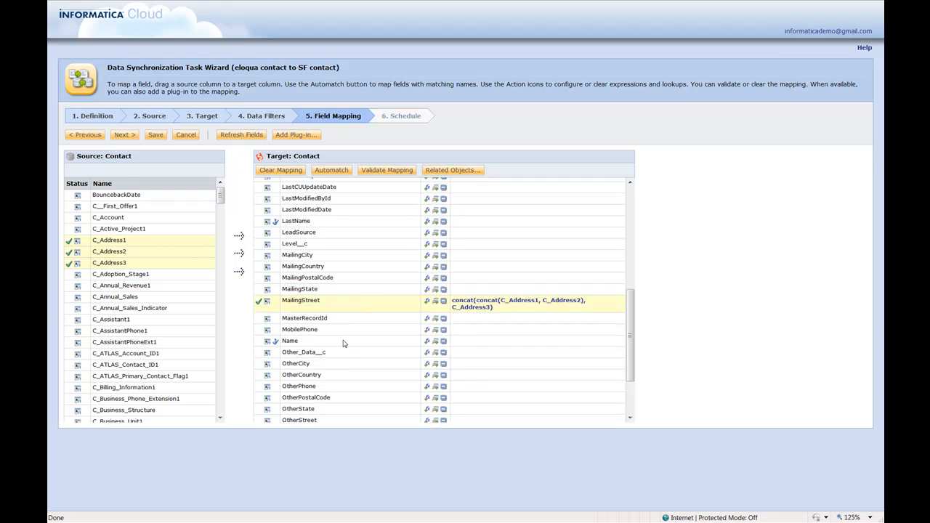
# Map C_State_Prov to MailingState and C_Zip_Postal to MailingPostalCode.
pyautogui.moveTo(219, 195); pyautogui.dragTo(243, 385)
pyautogui.moveTo(121, 314); pyautogui.dragTo(321, 292)
pyautogui.moveTo(221, 378); pyautogui.dragTo(221, 407)
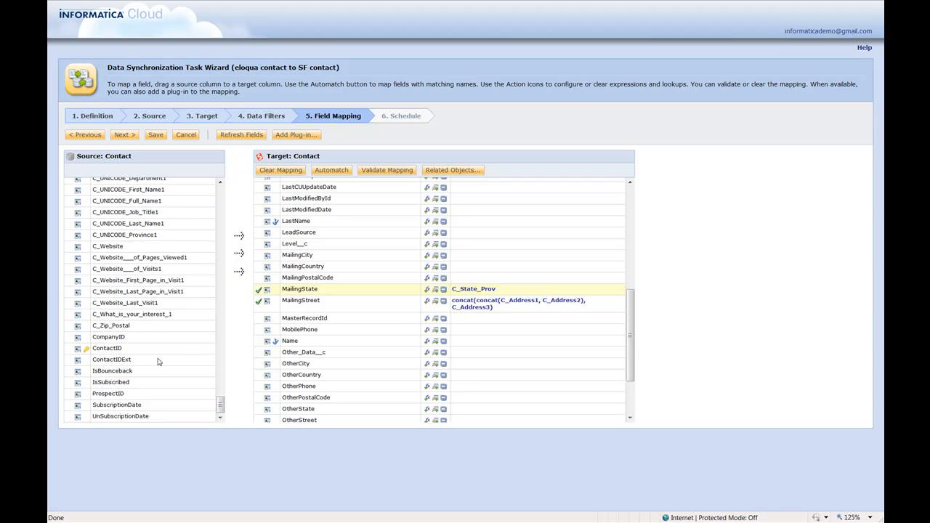
pyautogui.moveTo(140, 327); pyautogui.dragTo(323, 281)
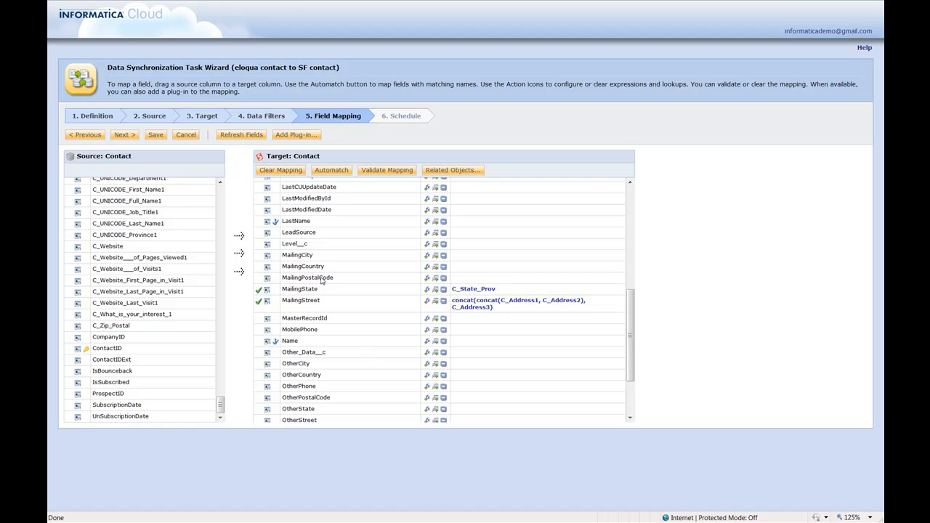
# Map C_Country to MailingCountry and C_City to MailingCity.
pyautogui.moveTo(228, 405); pyautogui.dragTo(228, 215)
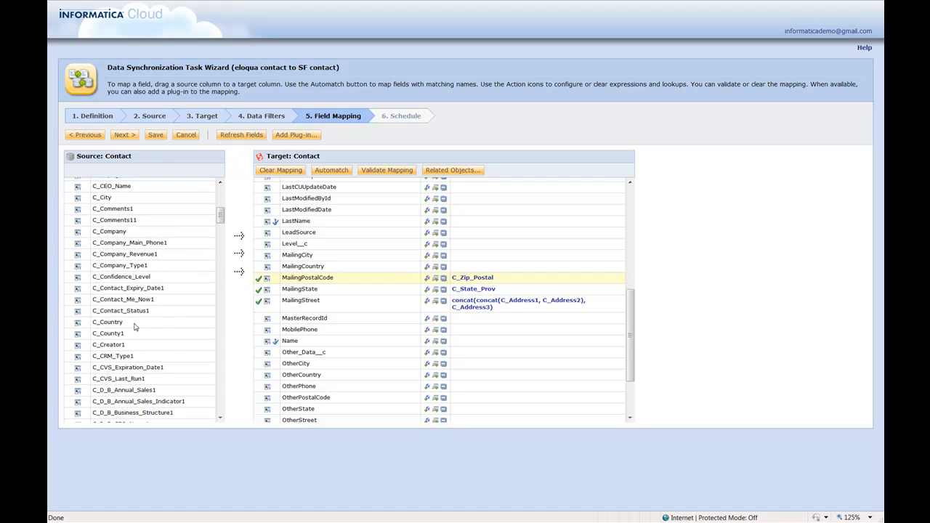
pyautogui.moveTo(134, 327); pyautogui.dragTo(308, 267)
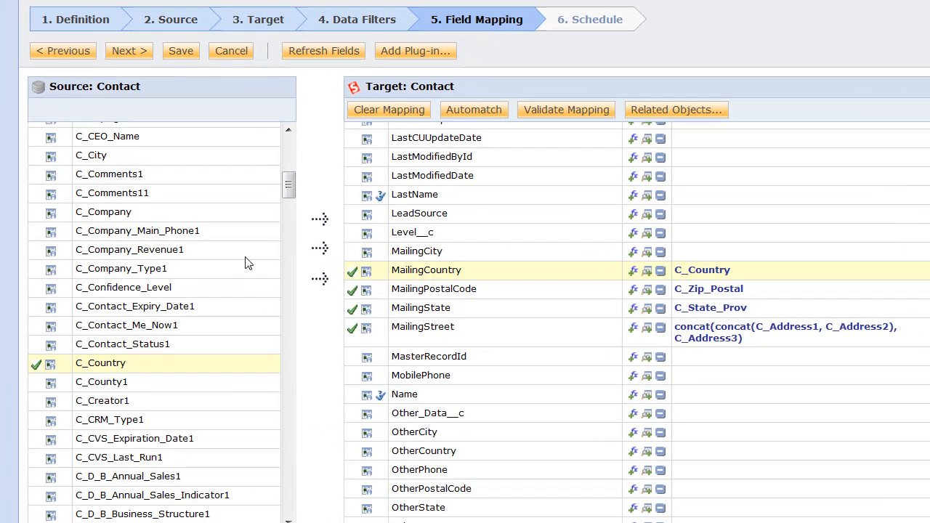
pyautogui.moveTo(123, 155); pyautogui.dragTo(464, 257)
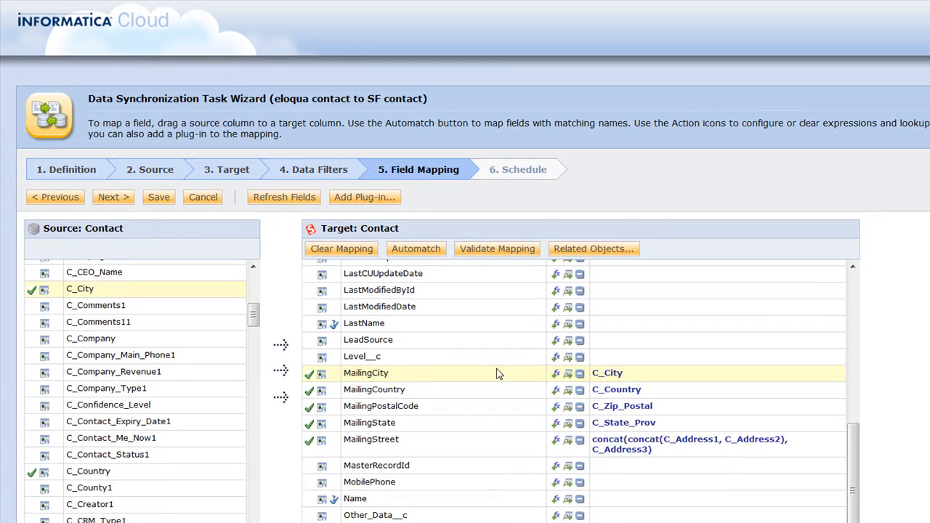
# Map C_FirstName to the target's FirstName and C_LastName to LastName.
pyautogui.moveTo(849, 444); pyautogui.dragTo(853, 378)
pyautogui.moveTo(254, 324); pyautogui.dragTo(250, 329)
pyautogui.moveTo(241, 298); pyautogui.dragTo(218, 348)
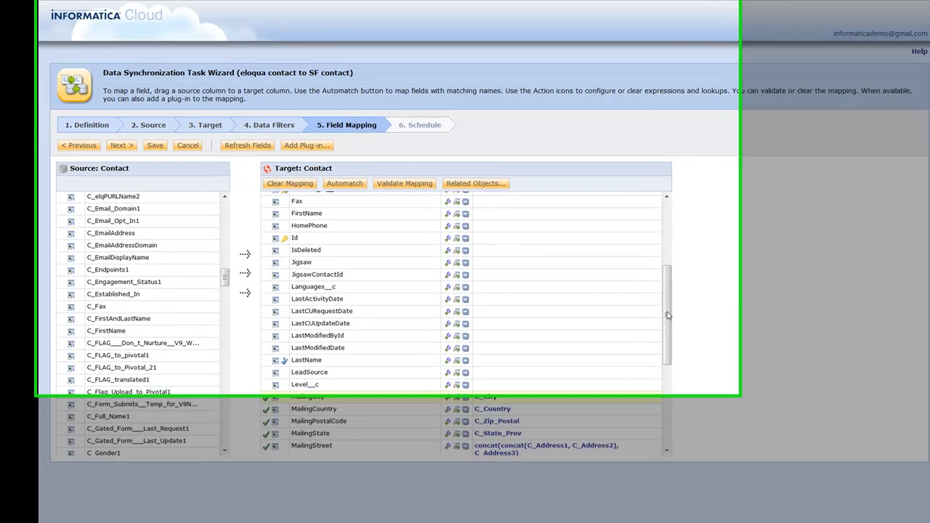
pyautogui.moveTo(630, 293); pyautogui.dragTo(629, 277)
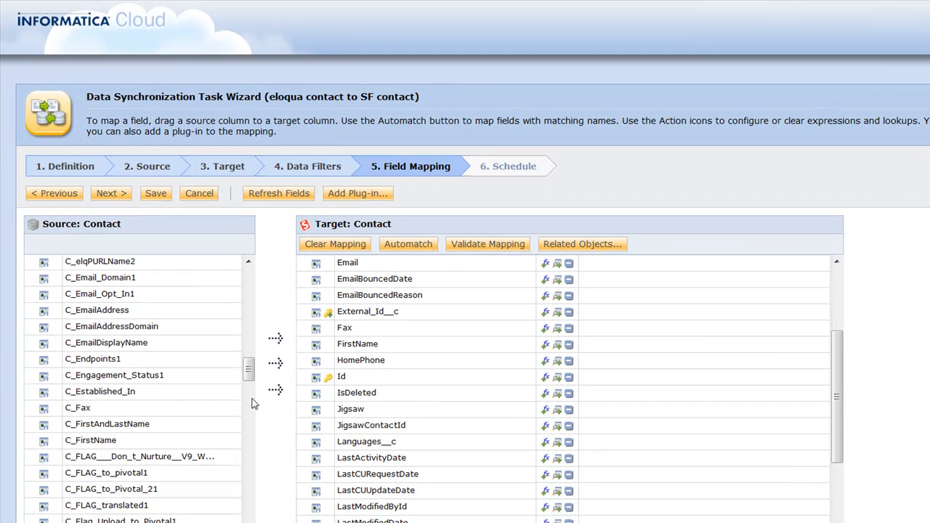
pyautogui.moveTo(122, 442); pyautogui.dragTo(354, 347)
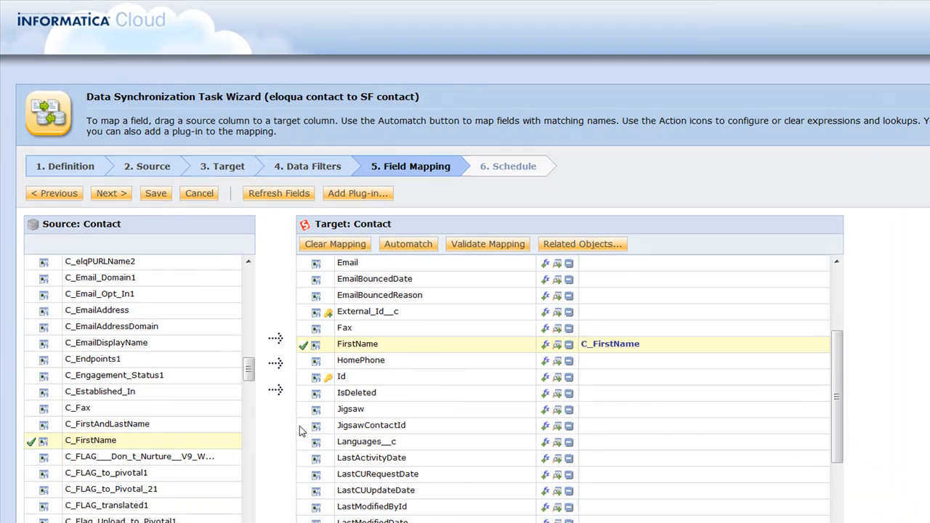
pyautogui.moveTo(253, 367); pyautogui.dragTo(237, 426)
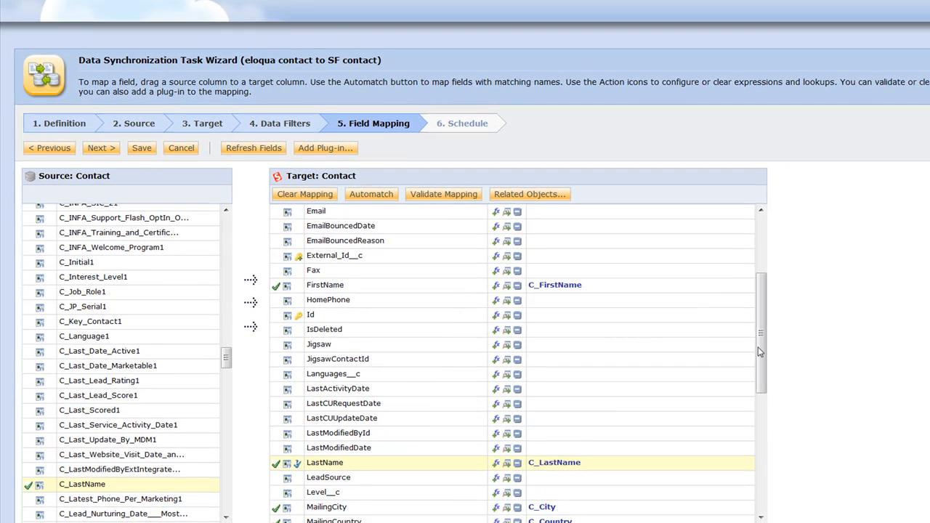
# Map the source key field ContactID to the target field External_Id__c.
pyautogui.moveTo(758, 352); pyautogui.dragTo(762, 321)
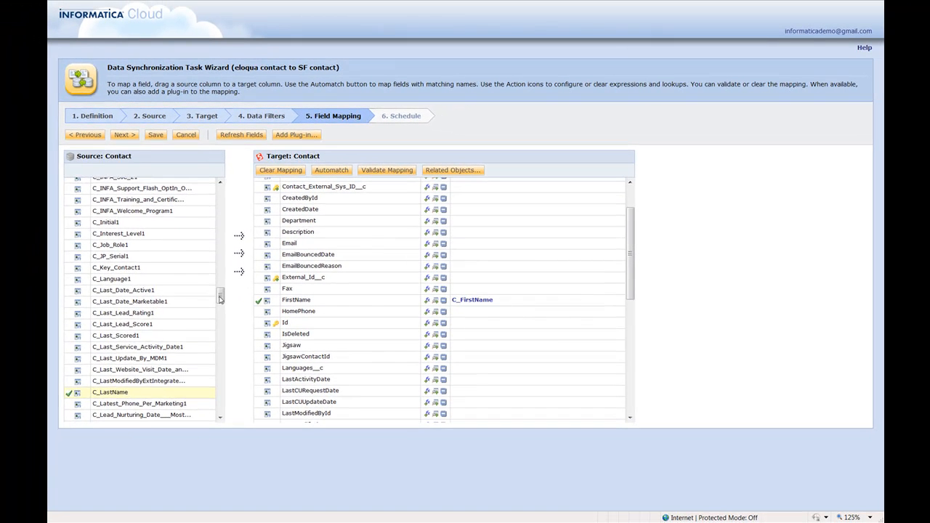
pyautogui.moveTo(221, 299); pyautogui.dragTo(216, 407)
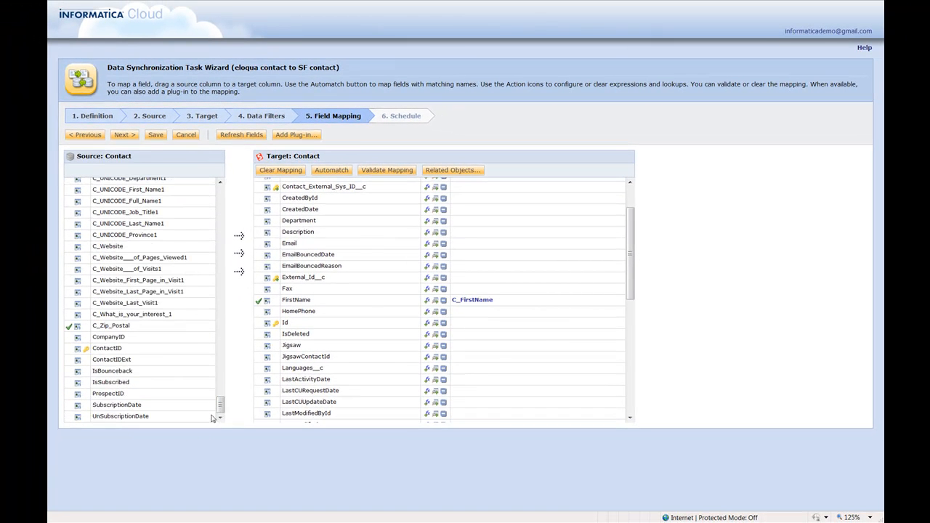
pyautogui.moveTo(118, 353); pyautogui.dragTo(327, 287)
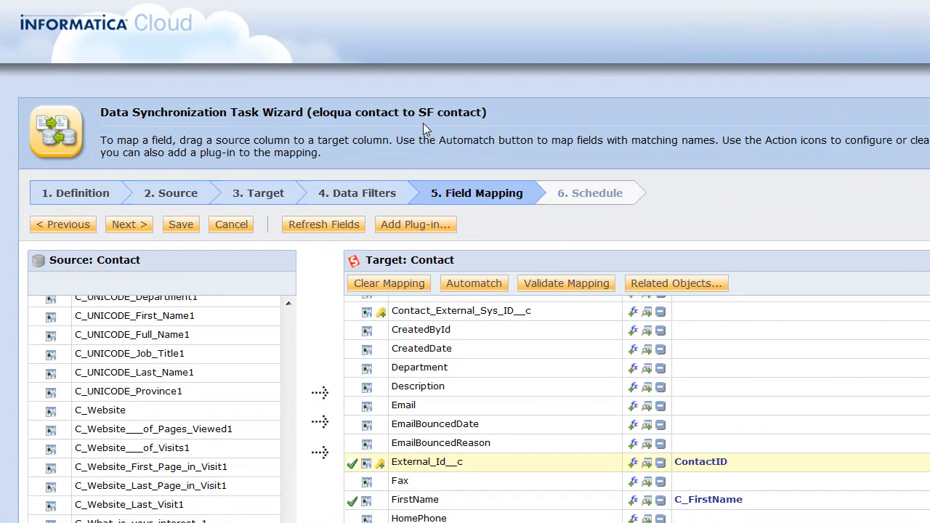
# Save the field mapping, return to the task list, and run the eloqua contact to SF contact task.
pyautogui.click(180, 226)
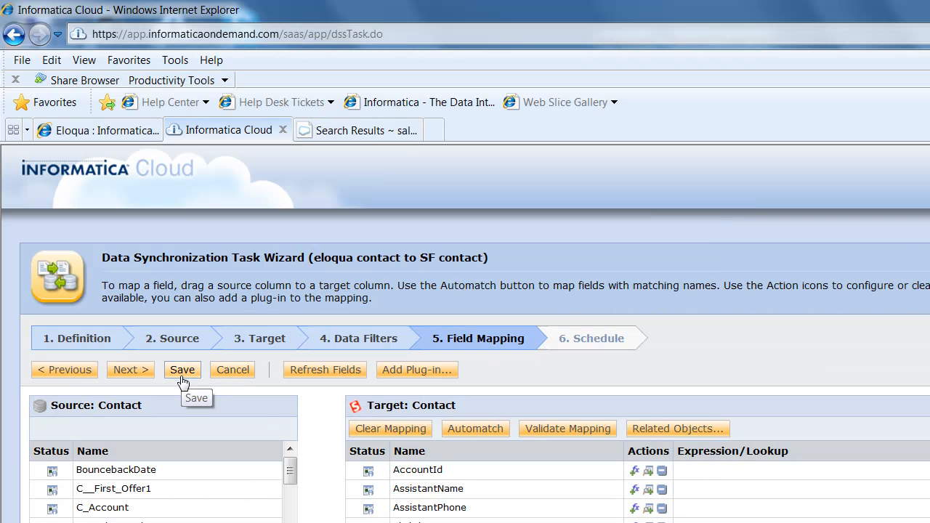
pyautogui.click(109, 371)
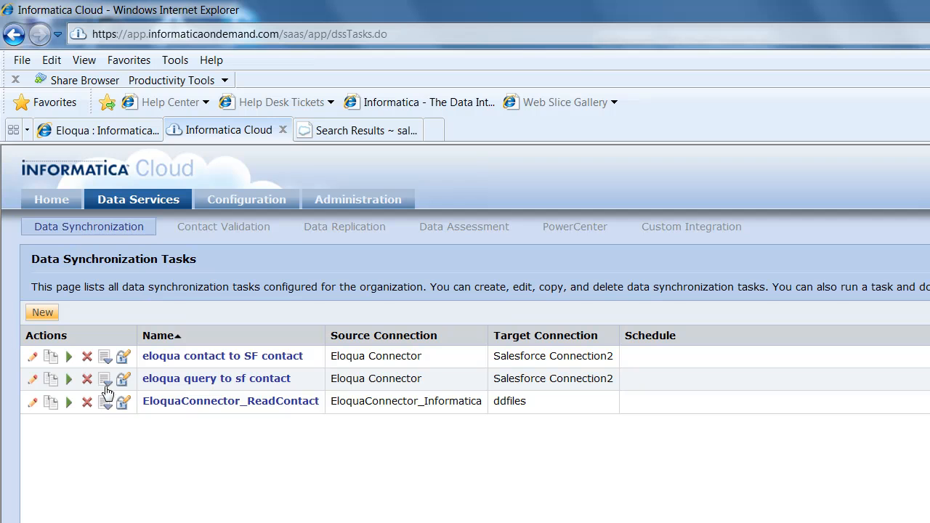
pyautogui.click(69, 357)
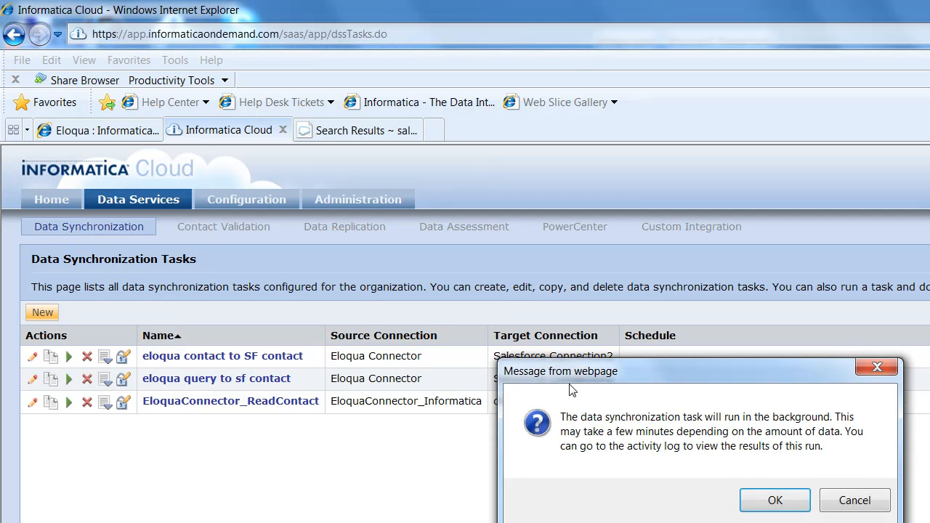
pyautogui.click(775, 501)
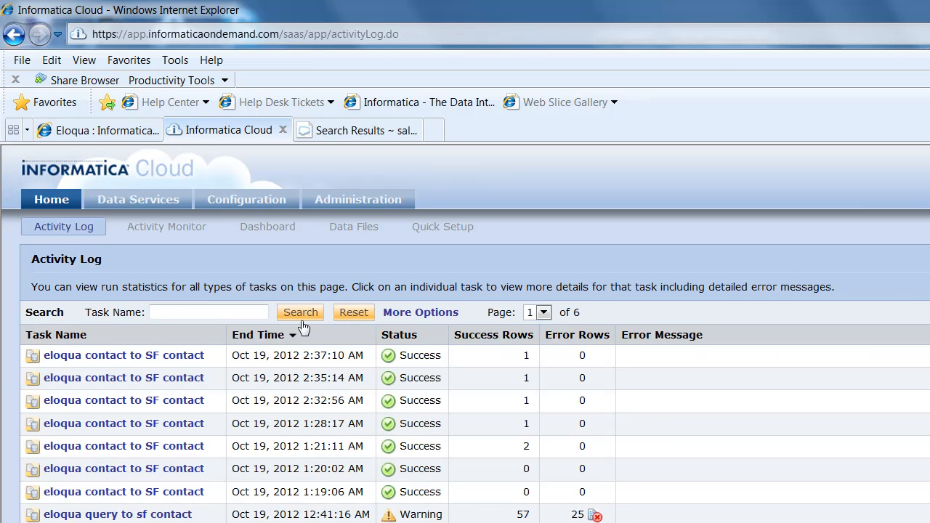
# Switch to Salesforce, repeat the search for the contact's last name, and open the found record to check its synchronized details.
pyautogui.click(361, 131)
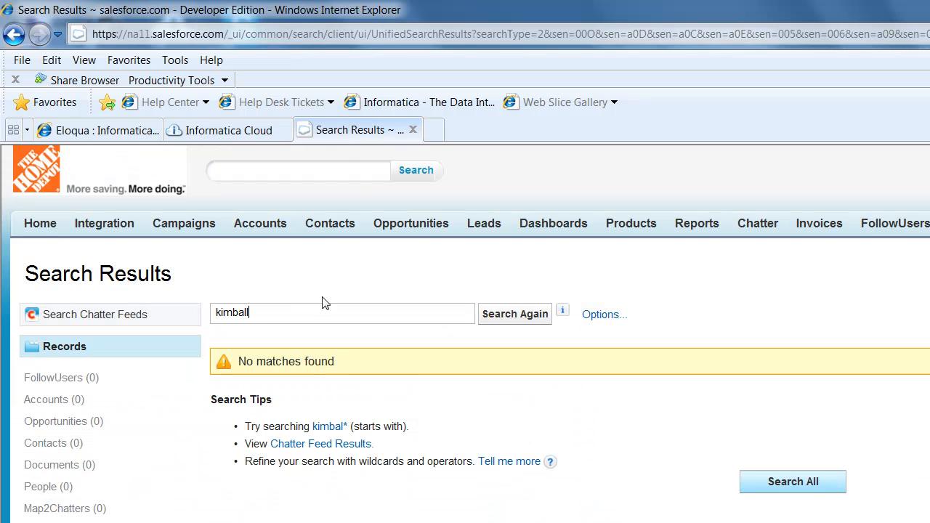
pyautogui.click(488, 318)
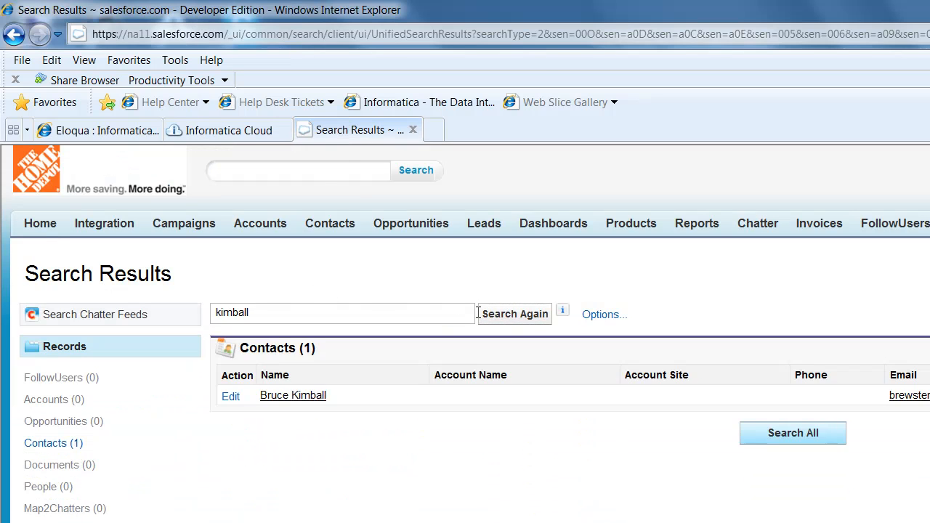
pyautogui.click(293, 399)
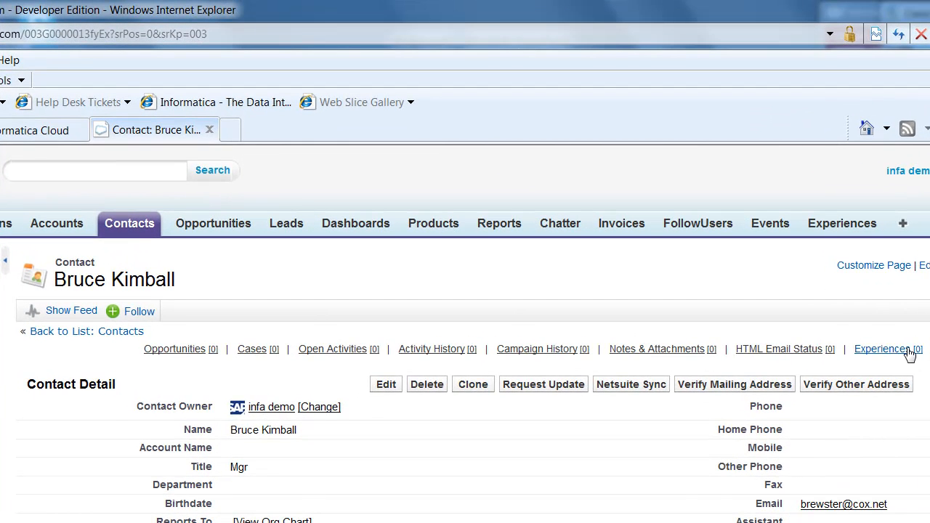
pyautogui.moveTo(839, 252)
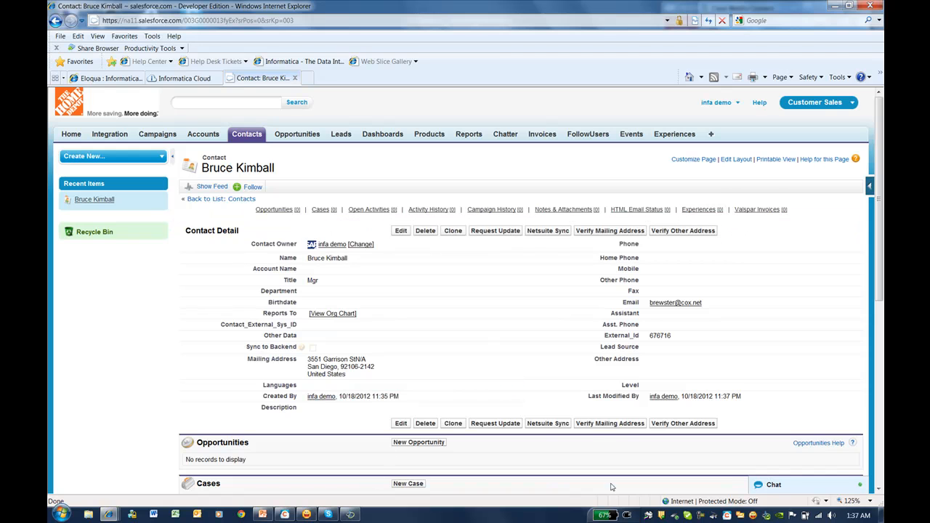
pyautogui.click(701, 516)
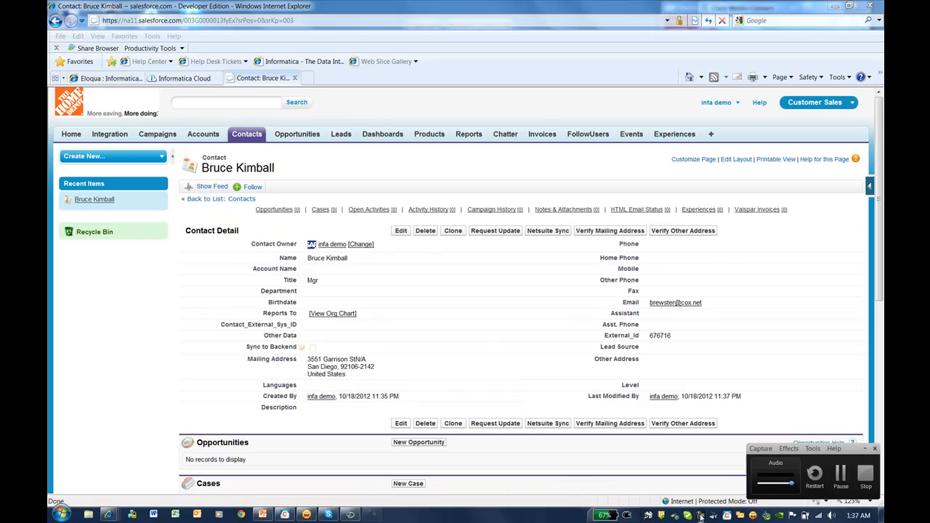